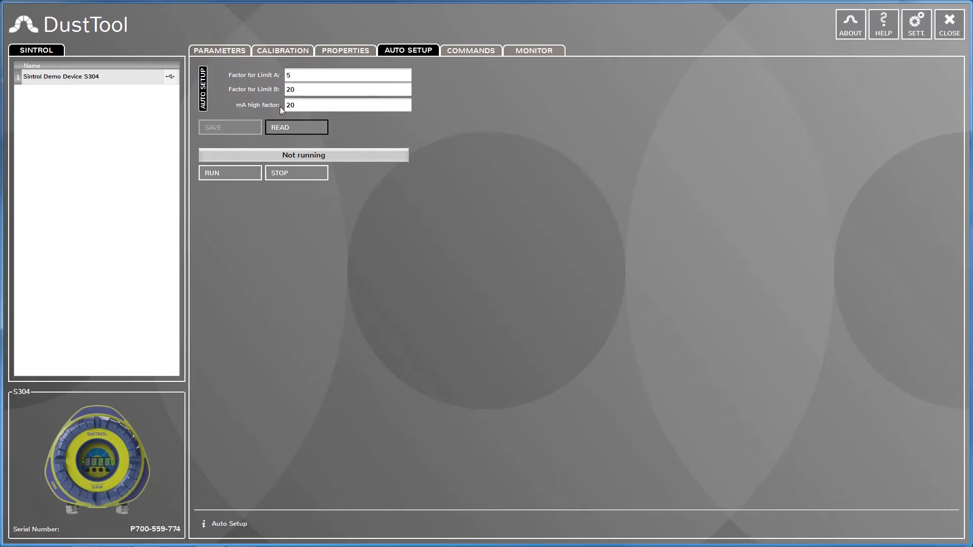
Examine the device's measurement parameters and calibration curve, and the alarm lines on the live monitor graph
{"action": "left_click", "coordinate": [228, 49]}
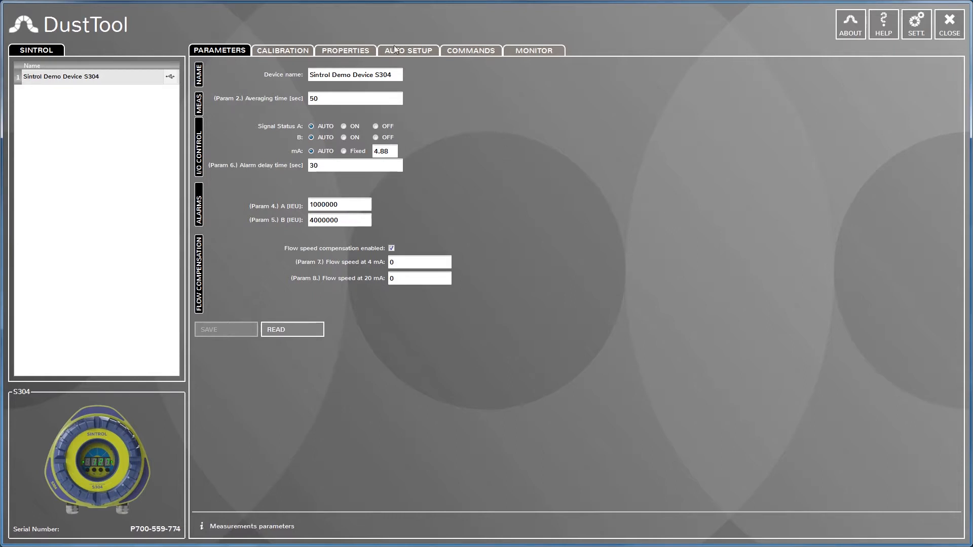
{"action": "left_click", "coordinate": [301, 54]}
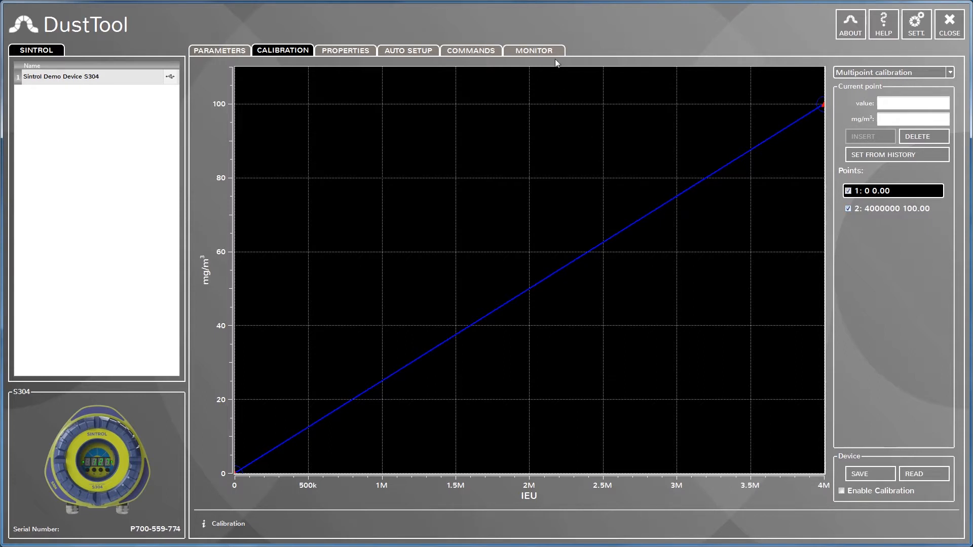
{"action": "left_click", "coordinate": [543, 49]}
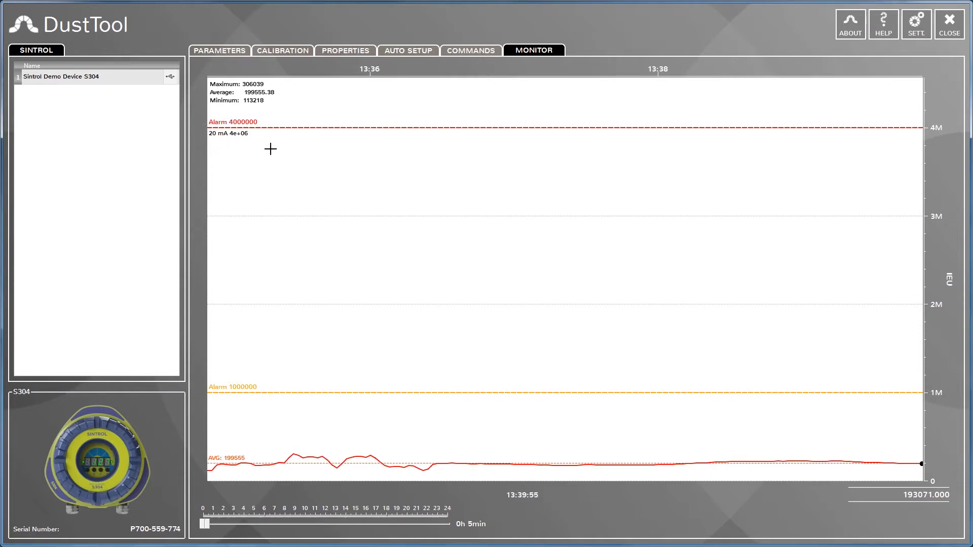
{"action": "left_click", "coordinate": [272, 191]}
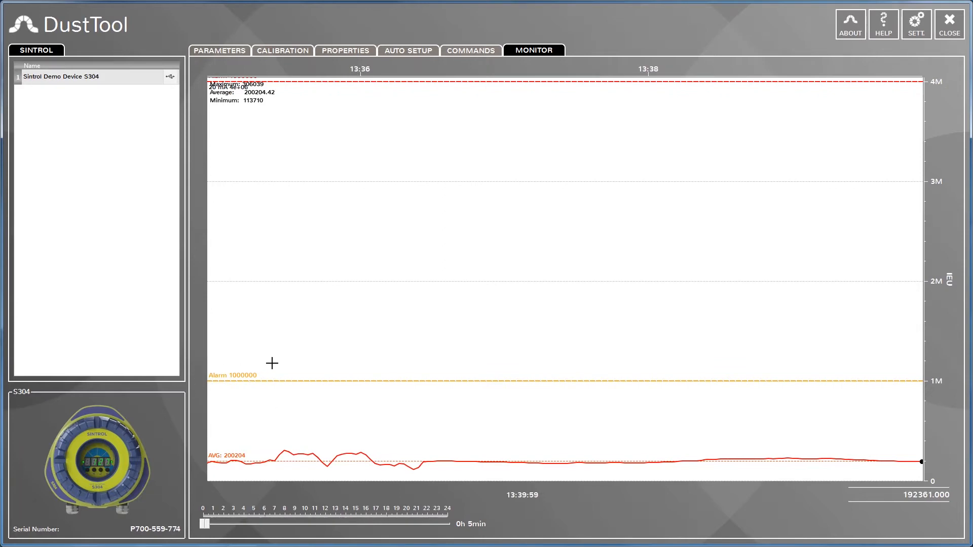
{"action": "scroll", "coordinate": [247, 415], "scroll_direction": "down", "scroll_amount": 1}
{"action": "scroll", "coordinate": [249, 416], "scroll_direction": "up", "scroll_amount": 2}
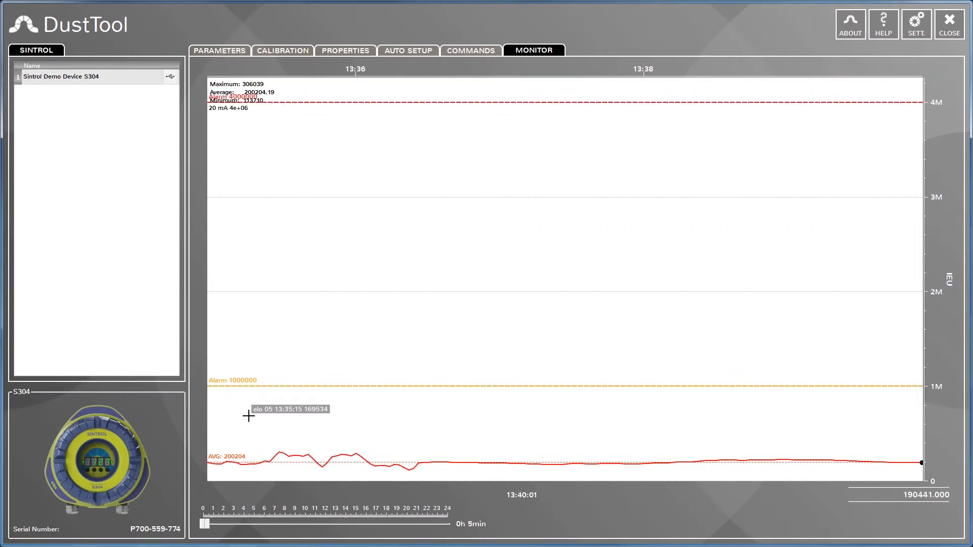
{"action": "scroll", "coordinate": [251, 416], "scroll_direction": "up", "scroll_amount": 1}
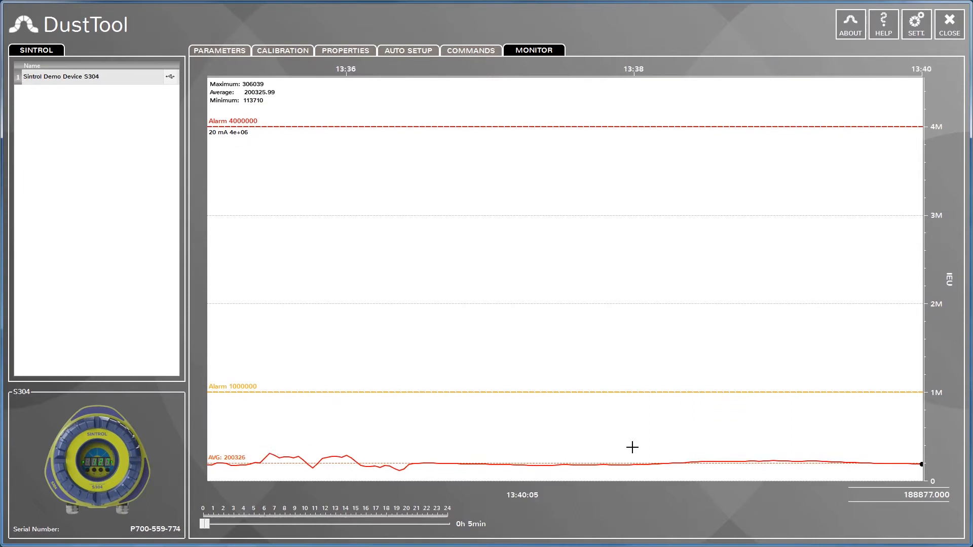
{"action": "mouse_move", "coordinate": [298, 198]}
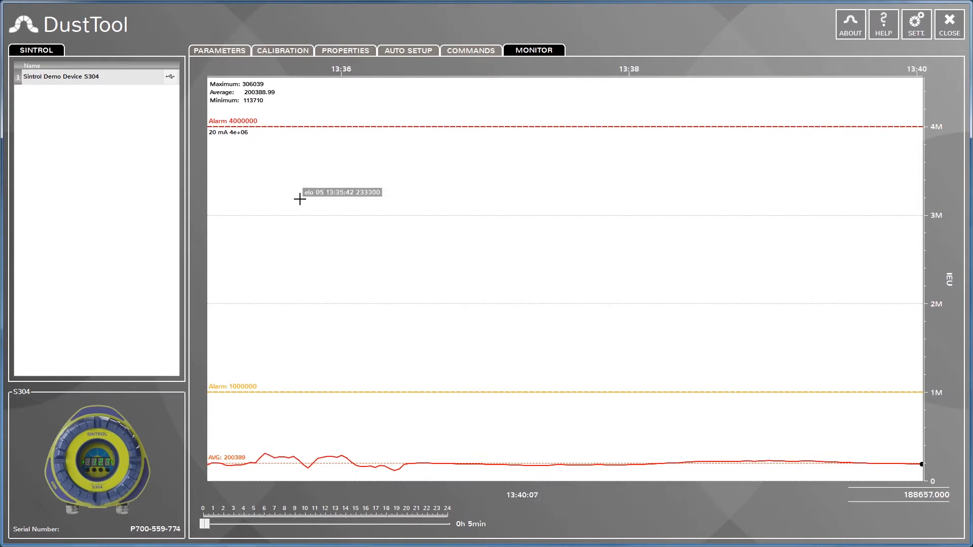
Run the auto setup with a Limit A factor of 5, Limit B factor of 20 and mA high factor of 20
{"action": "left_click", "coordinate": [424, 51]}
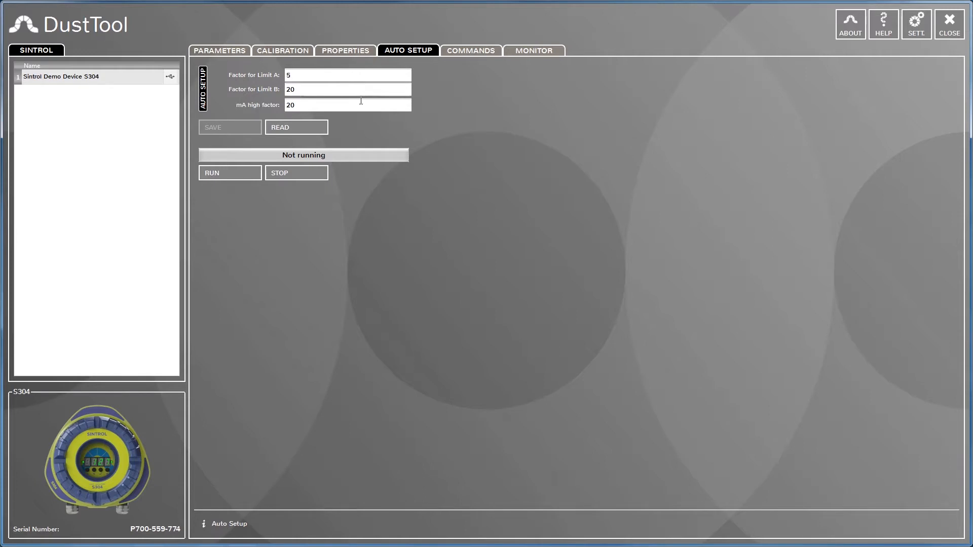
{"action": "mouse_move", "coordinate": [249, 107]}
{"action": "left_click", "coordinate": [304, 88]}
{"action": "mouse_move", "coordinate": [254, 107]}
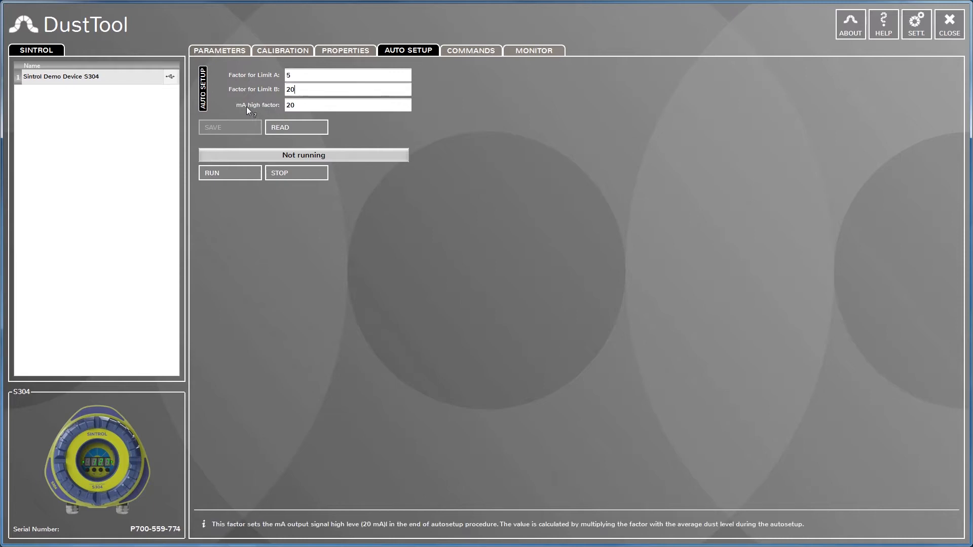
{"action": "left_click", "coordinate": [311, 106]}
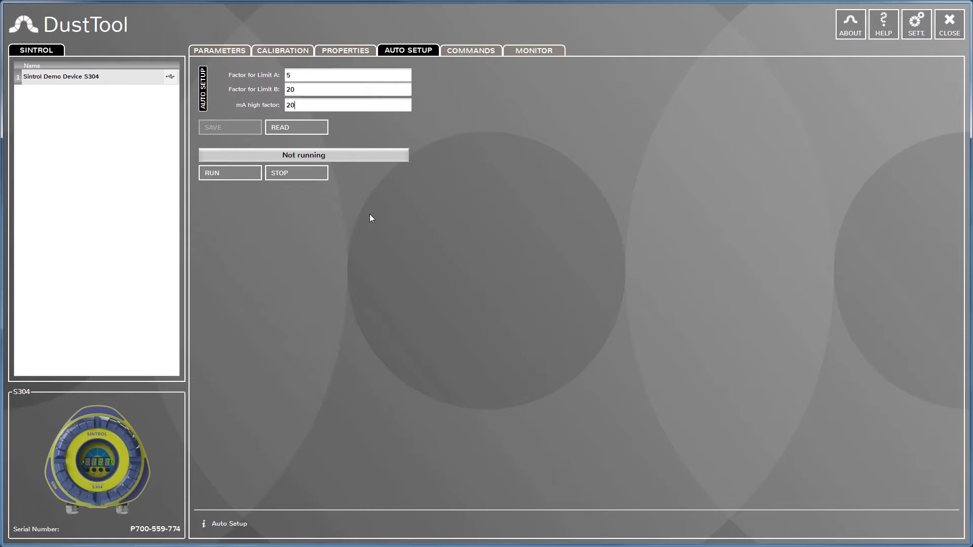
{"action": "left_click", "coordinate": [238, 175]}
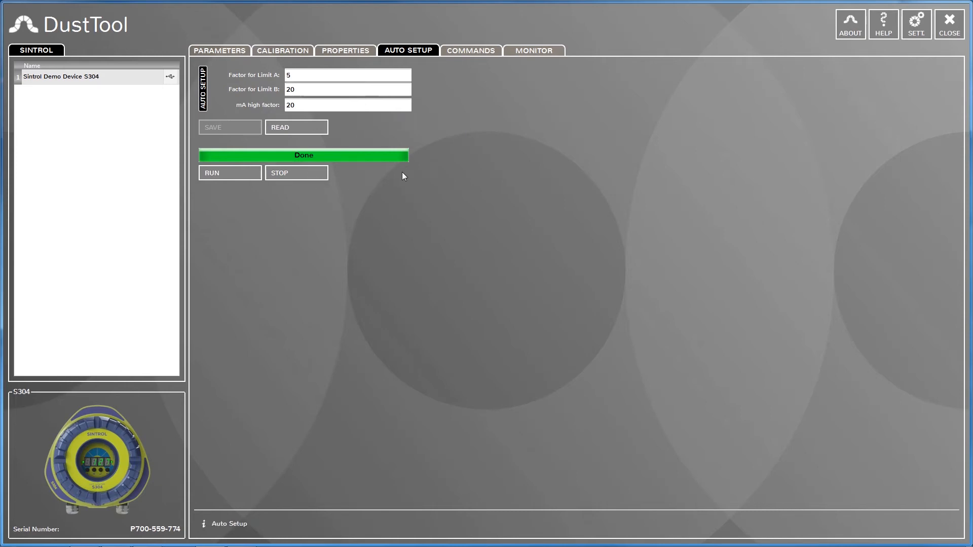
Check alarm limits A and B in the device parameters and on the monitor graph
{"action": "left_click", "coordinate": [236, 50]}
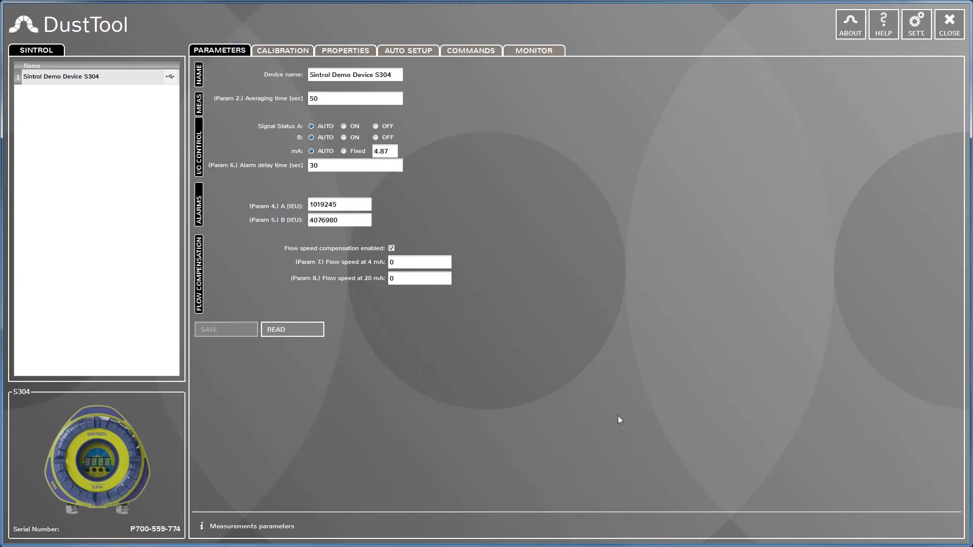
{"action": "left_click", "coordinate": [315, 220]}
{"action": "key", "text": "BackSpace"}
{"action": "type", "text": "9"}
{"action": "left_click", "coordinate": [530, 52]}
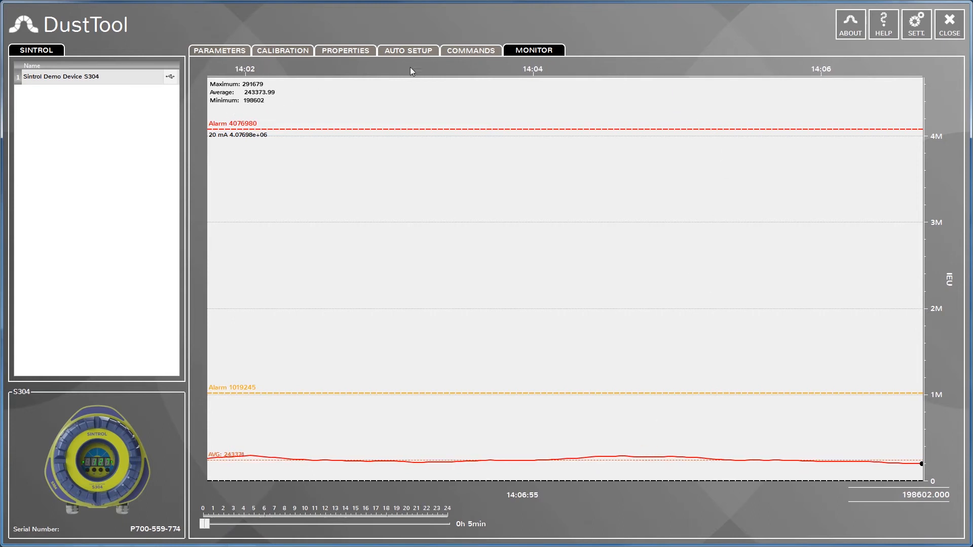
Set the auto setup factors to 3 for Limit A, 30 for Limit B and 50 for mA high
{"action": "left_click", "coordinate": [414, 51]}
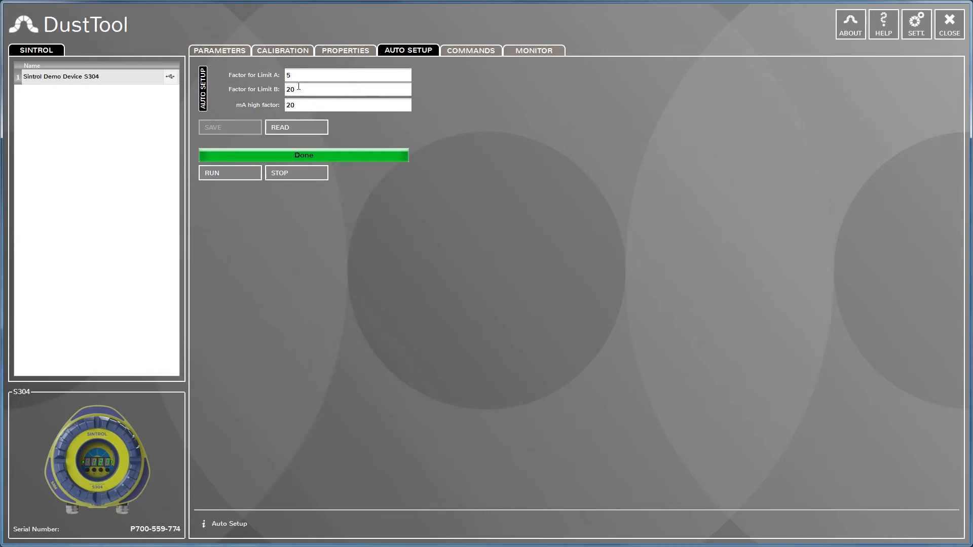
{"action": "mouse_move", "coordinate": [296, 80]}
{"action": "left_click", "coordinate": [301, 74]}
{"action": "key", "text": "BackSpace"}
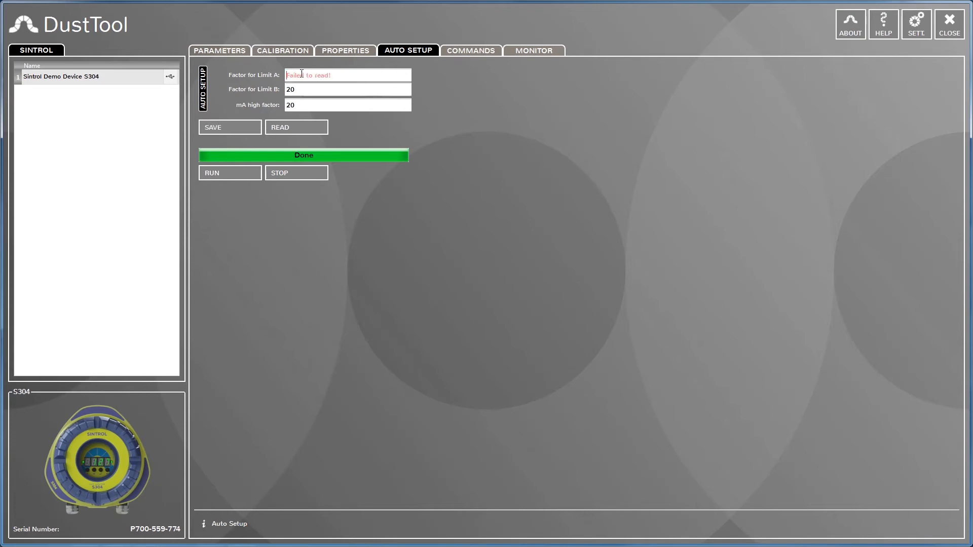
{"action": "type", "text": "3"}
{"action": "key", "text": "BackSpace"}
{"action": "key", "text": "BackSpace"}
{"action": "type", "text": "30"}
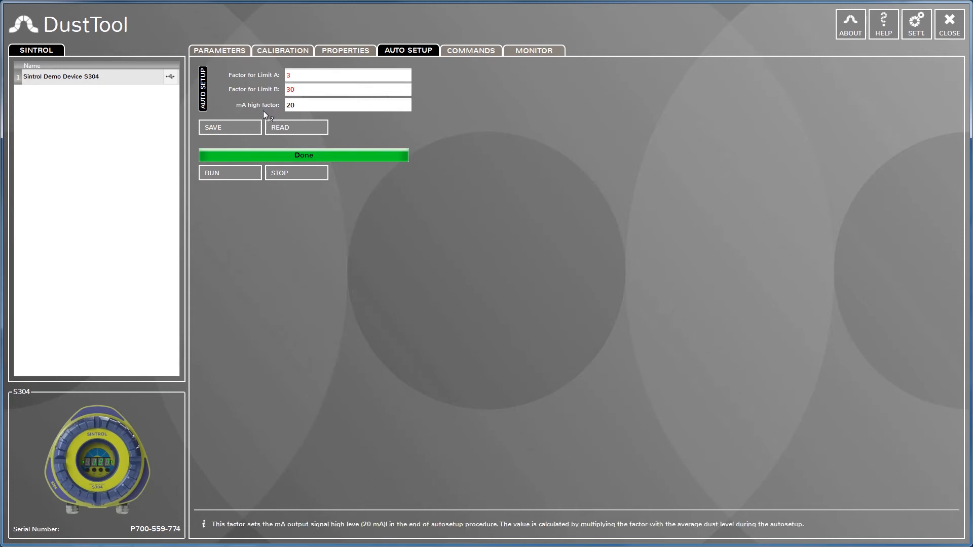
{"action": "left_click", "coordinate": [308, 105]}
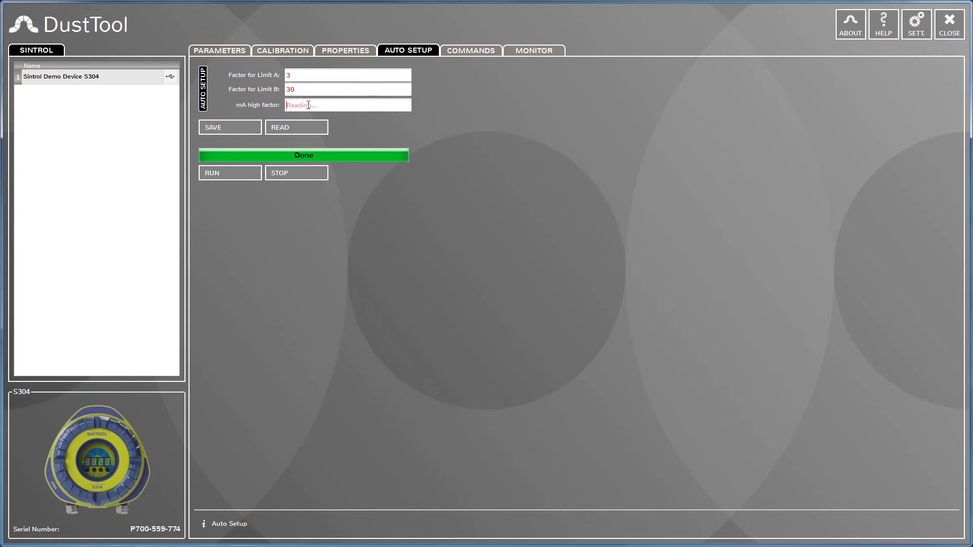
{"action": "type", "text": "50"}
Save the auto setup factors to the device and run the auto setup with them
{"action": "left_click", "coordinate": [234, 127]}
{"action": "left_click", "coordinate": [238, 172]}
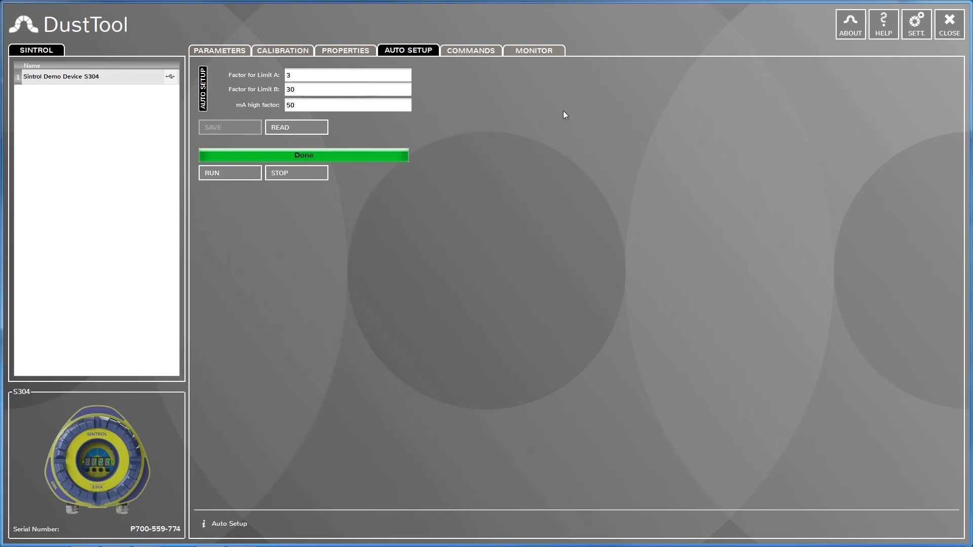
Compare the alarm lines and the 20 mA level on the monitor graph with the auto setup factors
{"action": "left_click", "coordinate": [531, 52]}
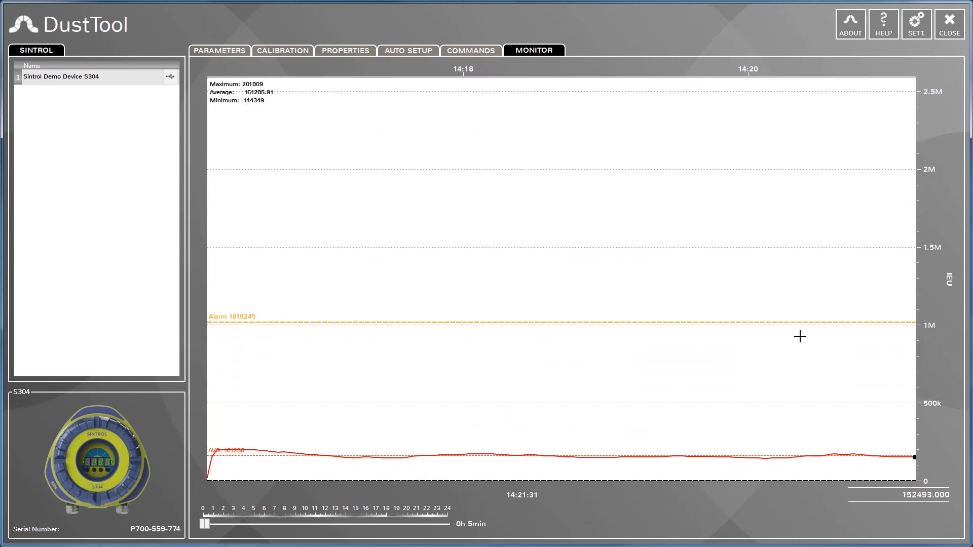
{"action": "mouse_move", "coordinate": [800, 337]}
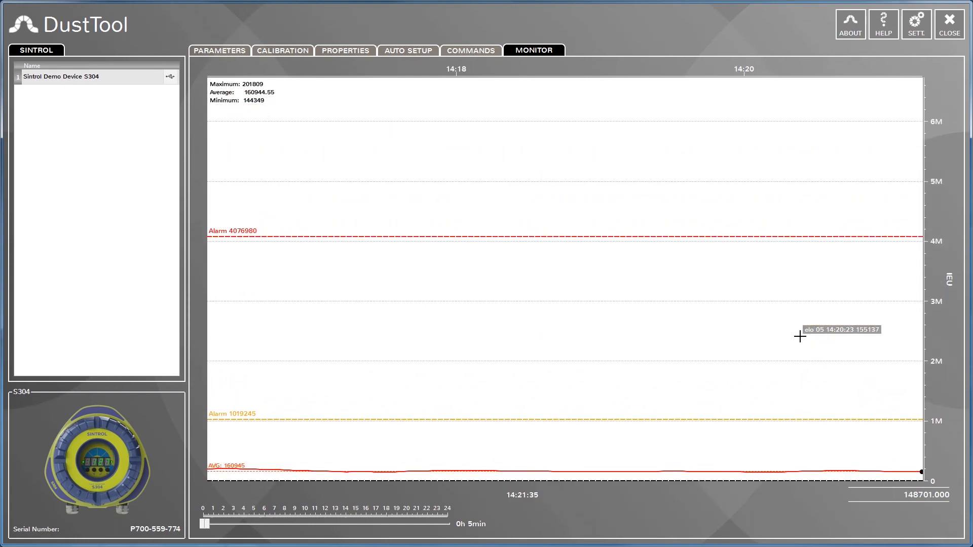
{"action": "mouse_move", "coordinate": [838, 248]}
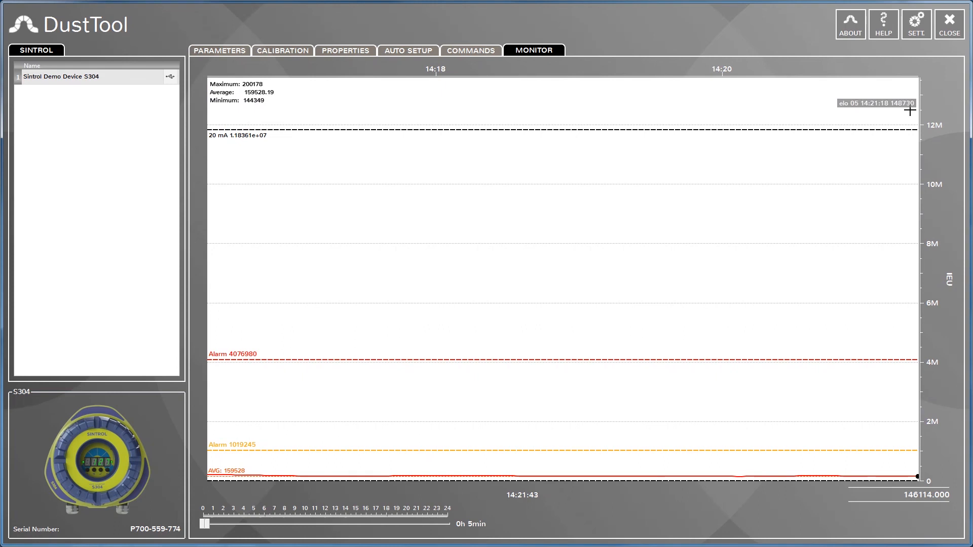
{"action": "left_click", "coordinate": [403, 52]}
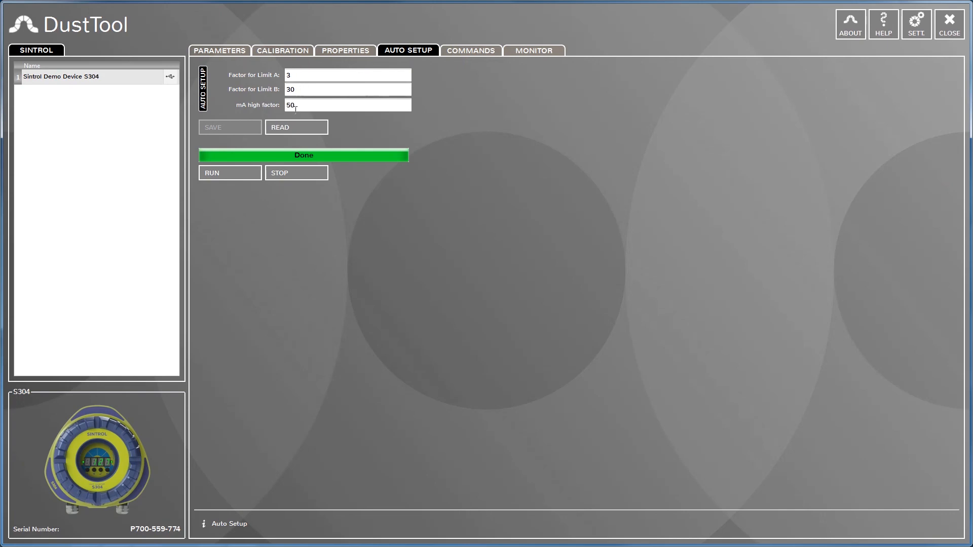
{"action": "left_click", "coordinate": [536, 51]}
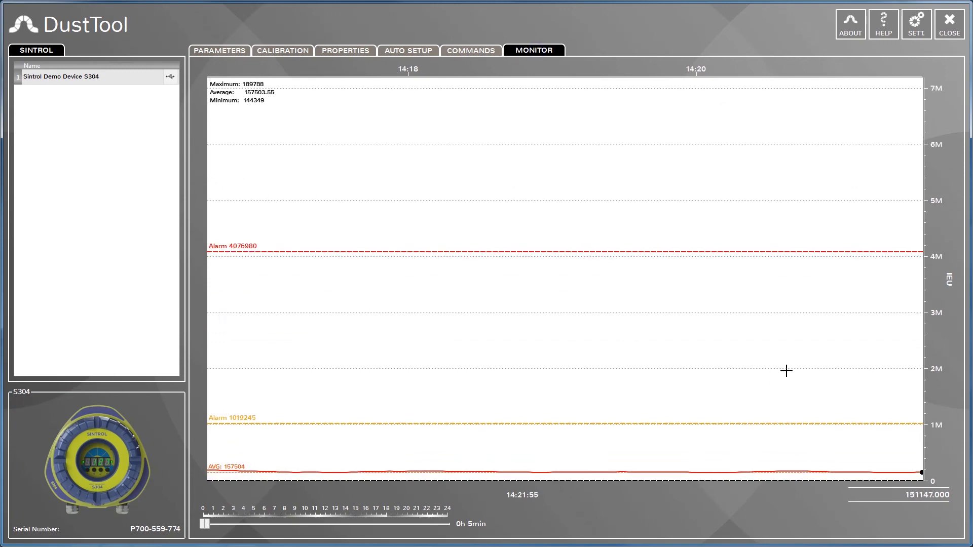
{"action": "mouse_move", "coordinate": [786, 370]}
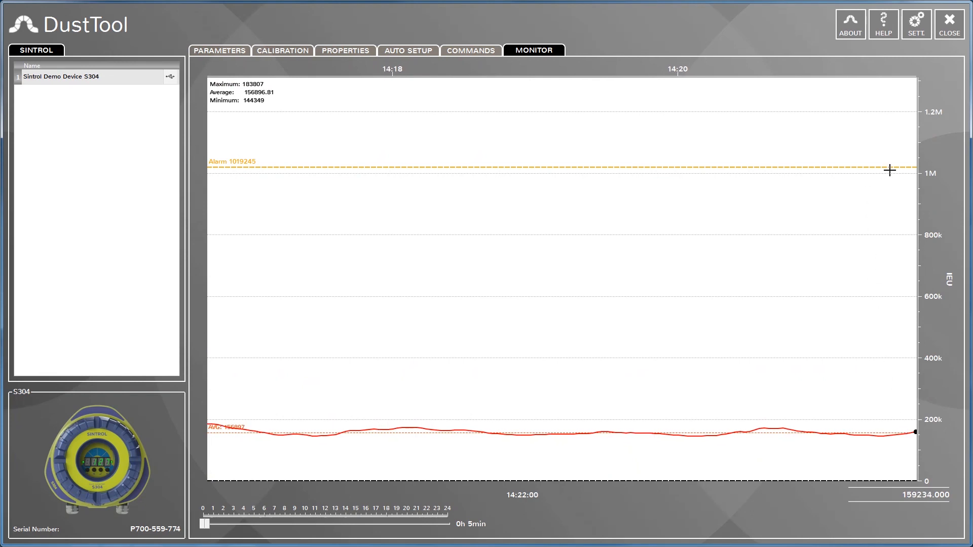
{"action": "mouse_move", "coordinate": [882, 201]}
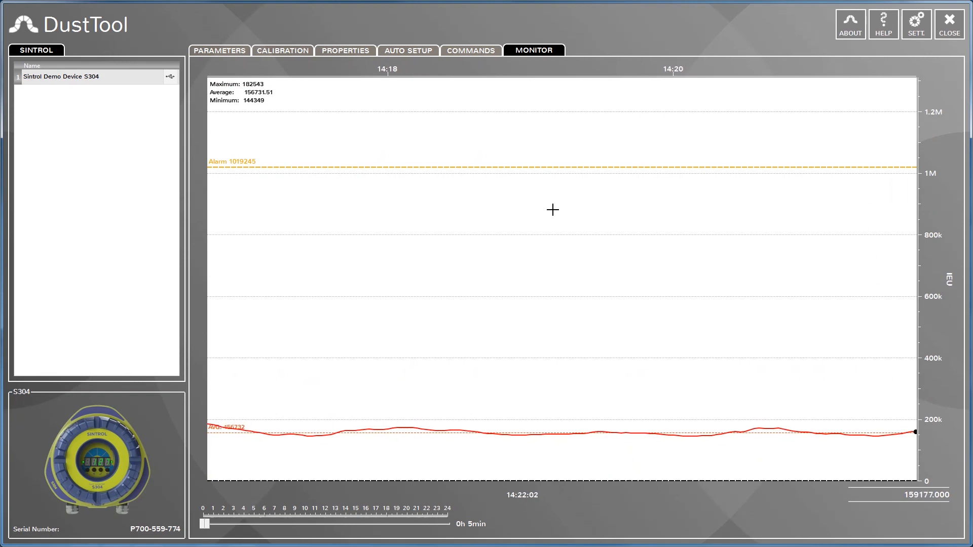
Check alarm limits A and B in the device parameters and view the mA output signal calibration
{"action": "left_click", "coordinate": [213, 51]}
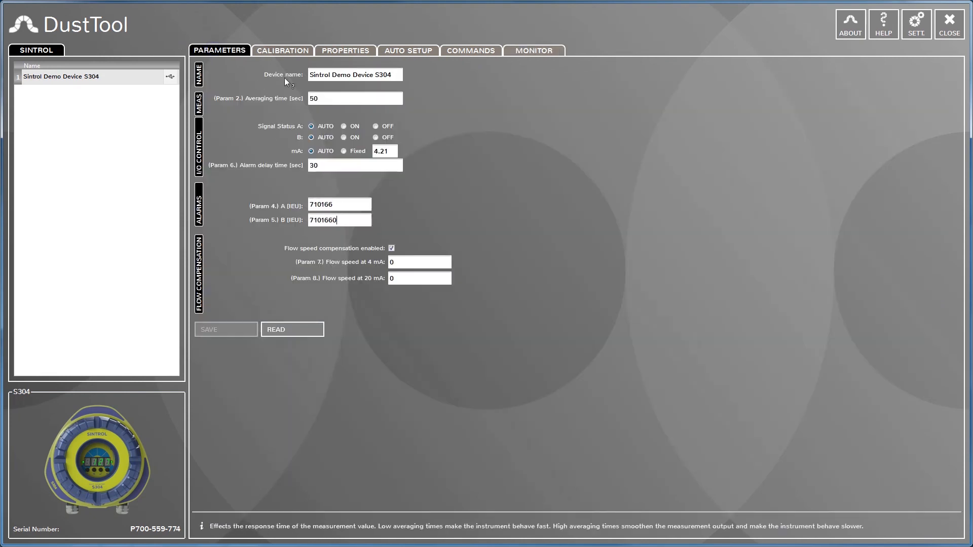
{"action": "left_click", "coordinate": [293, 50]}
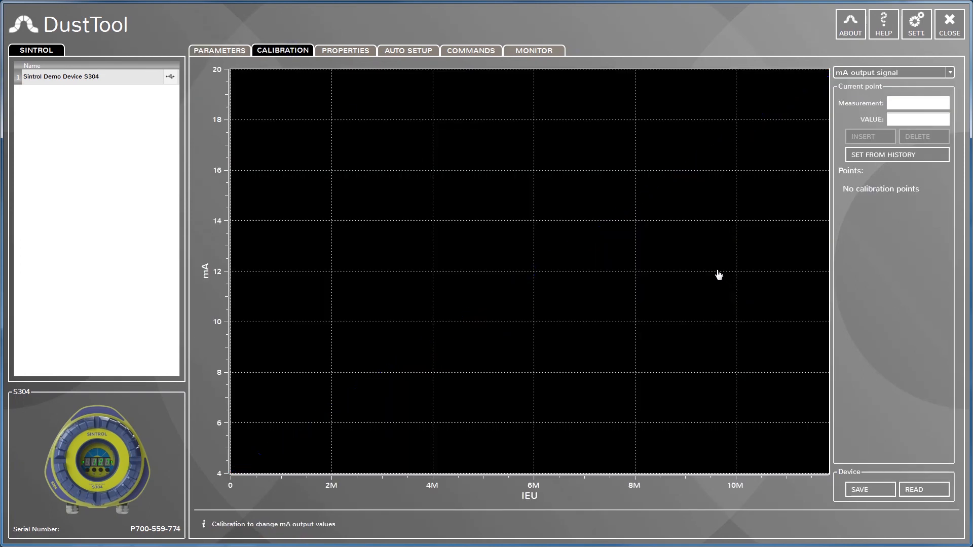